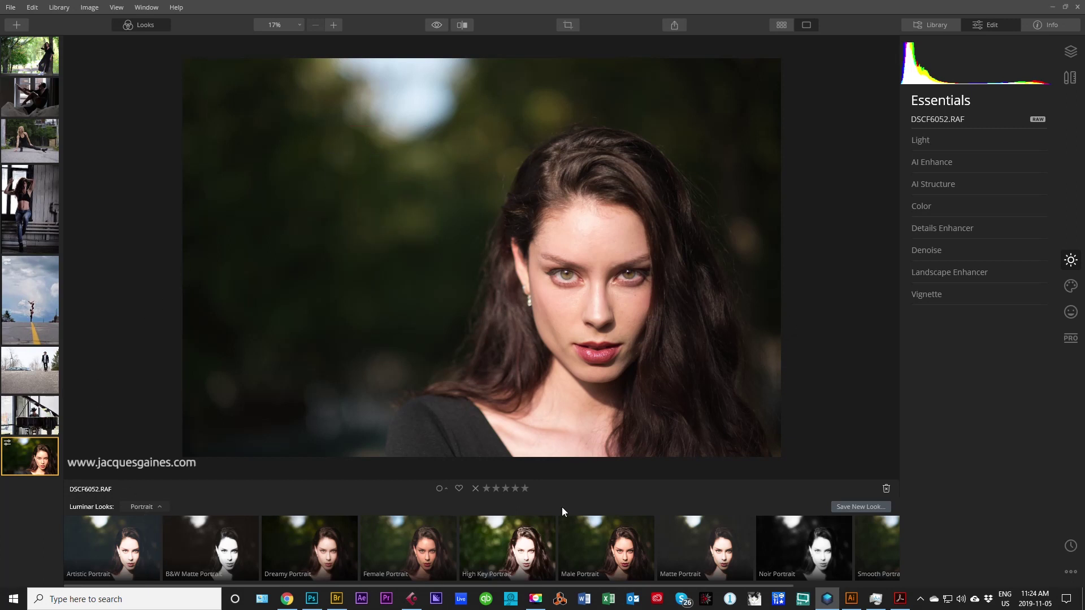
{"action": "left_click", "coordinate": [153, 26]}
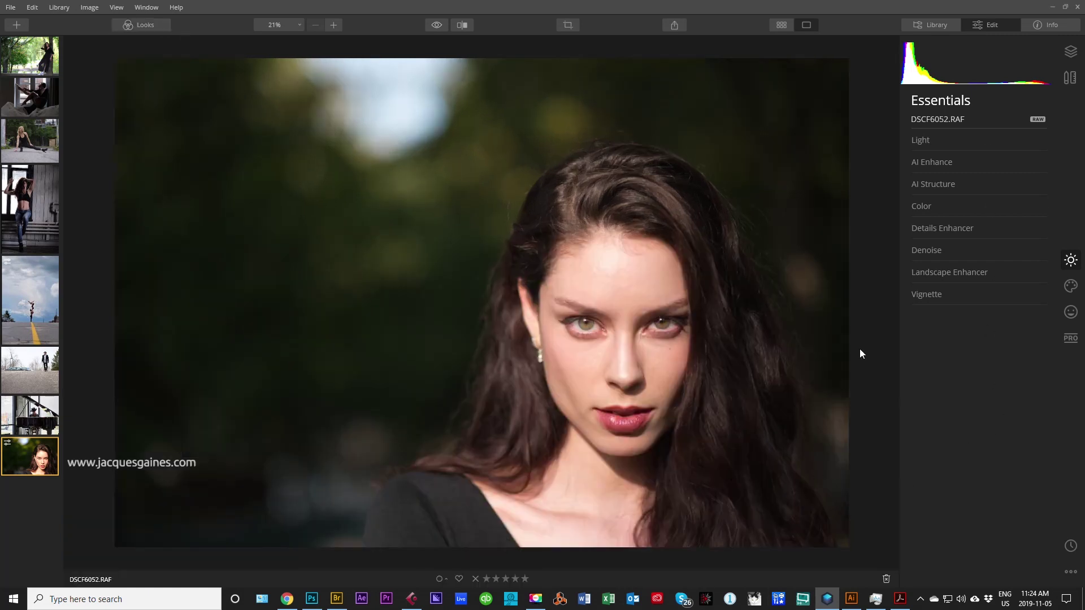
{"action": "left_click", "coordinate": [140, 27]}
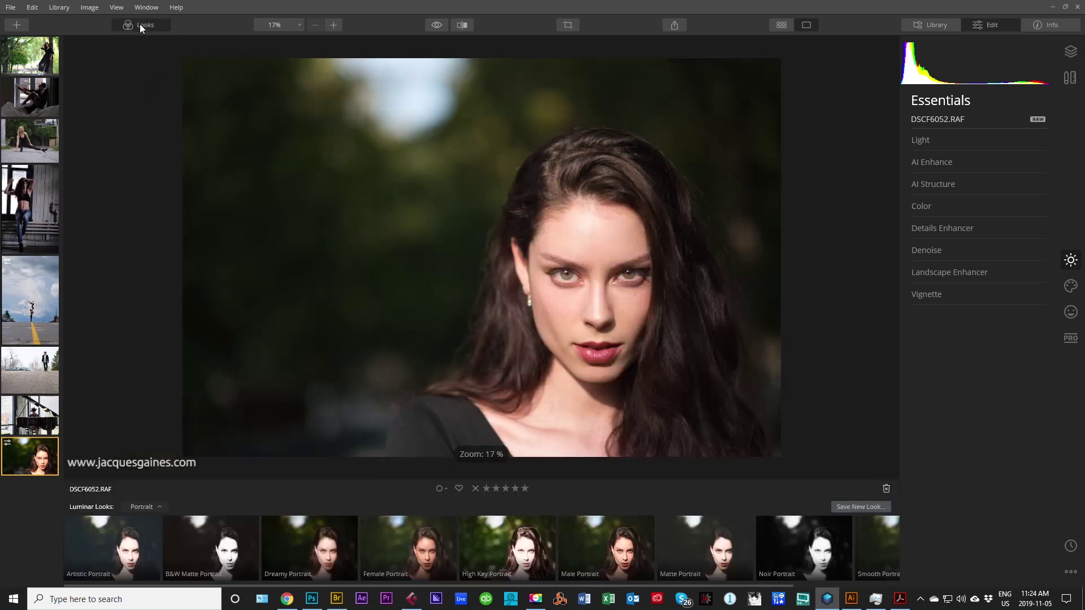
{"action": "left_click", "coordinate": [158, 508]}
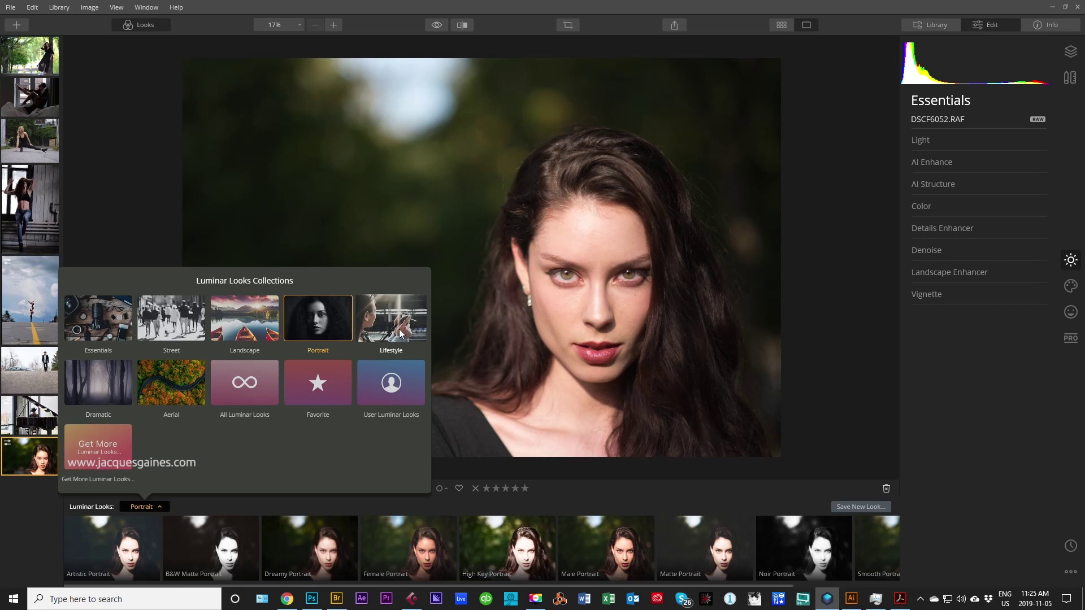
{"action": "left_click", "coordinate": [245, 333]}
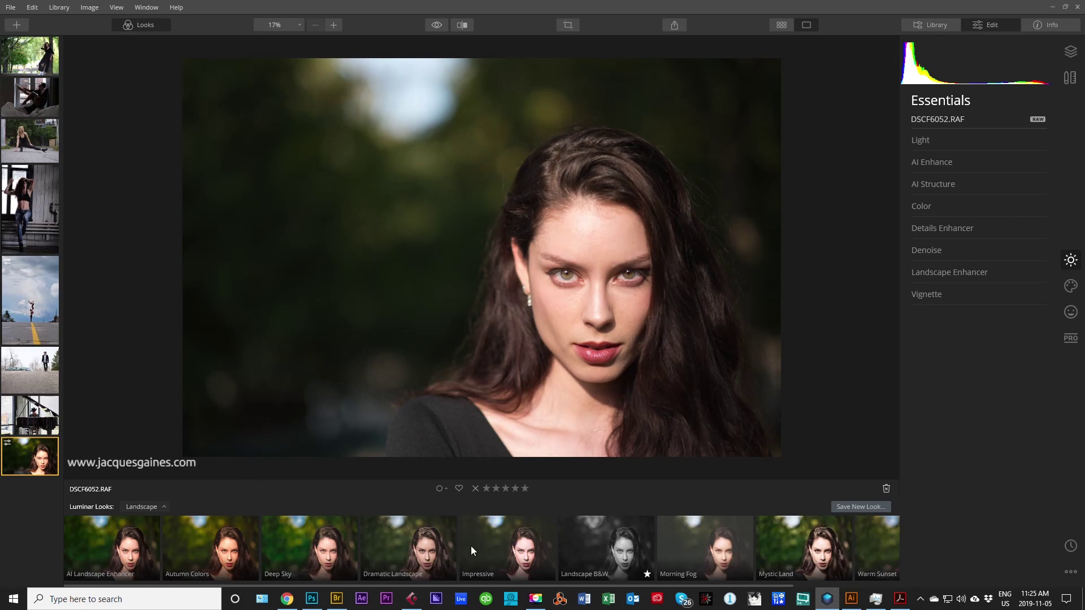
{"action": "left_click", "coordinate": [145, 509]}
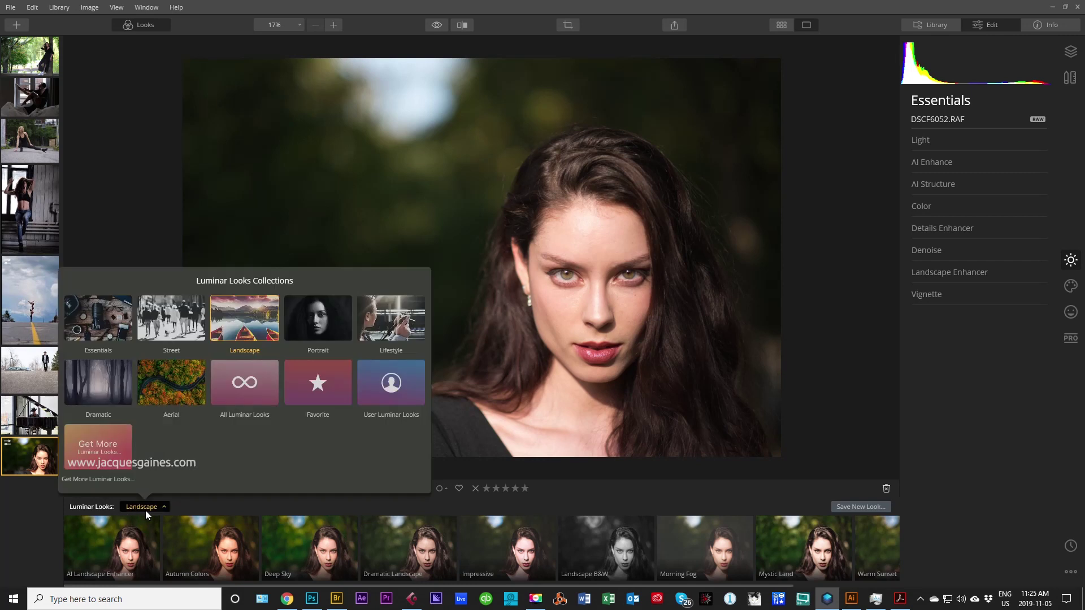
{"action": "left_click", "coordinate": [308, 313]}
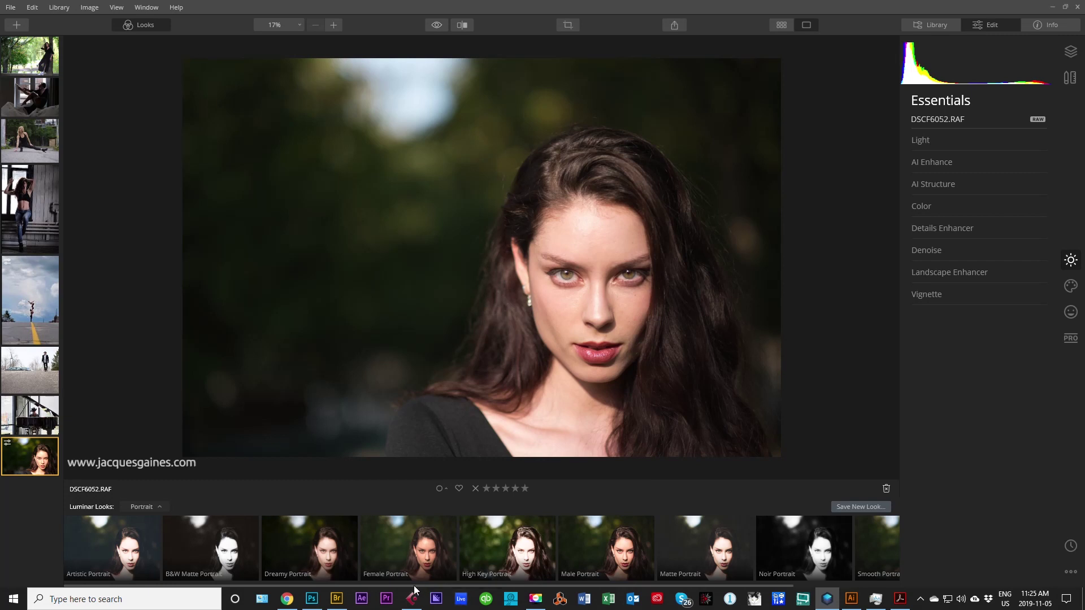
Step: Apply the B&W Matte Portrait look to the portrait and lower its amount to 41
{"action": "left_click", "coordinate": [204, 547]}
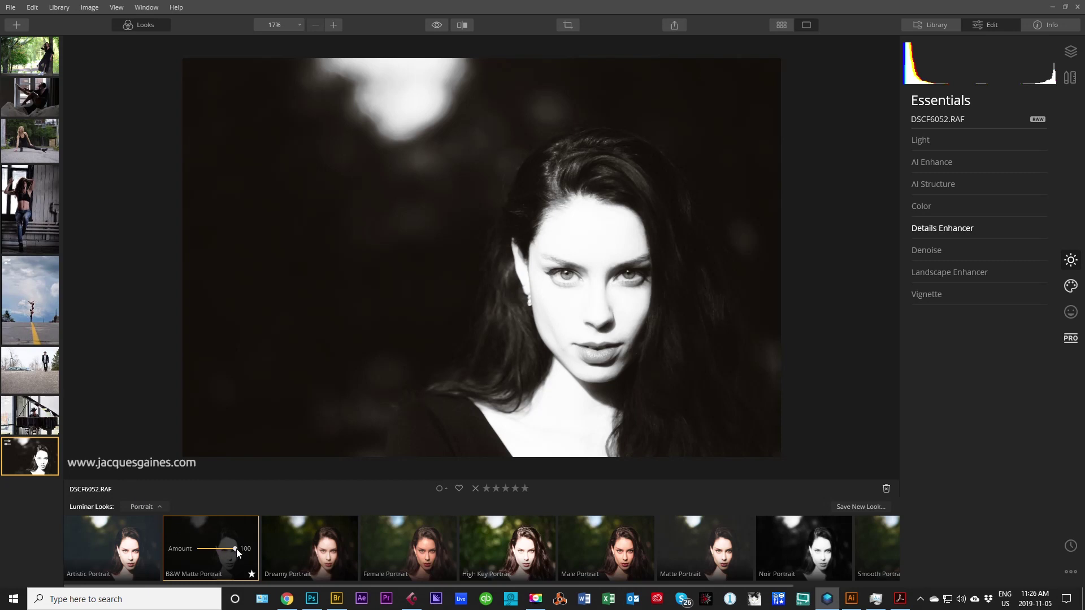
{"action": "left_click_drag", "start_coordinate": [231, 550], "coordinate": [222, 552]}
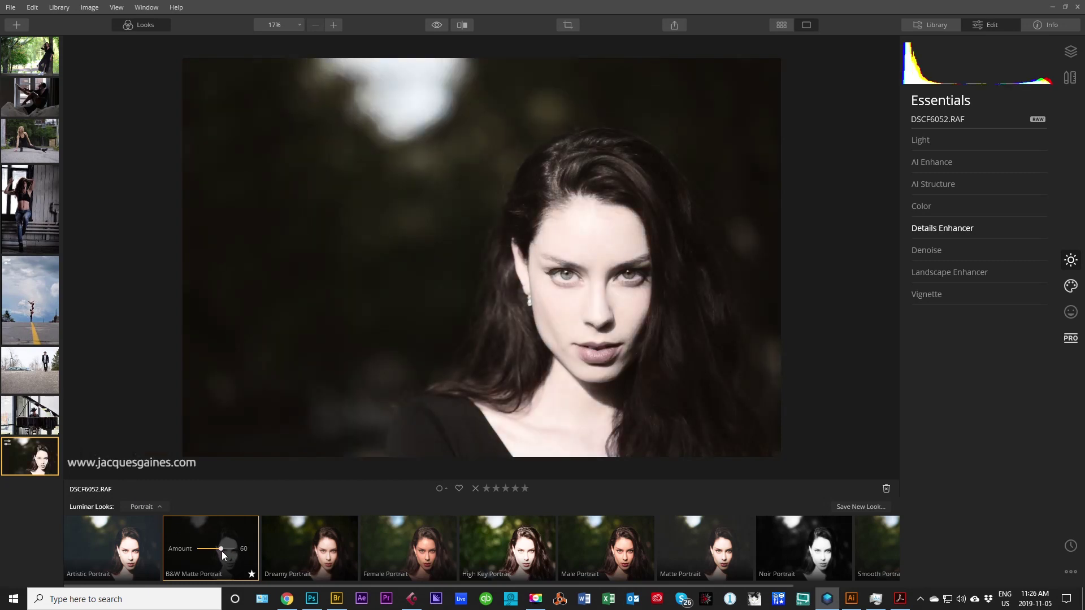
{"action": "left_click_drag", "start_coordinate": [221, 548], "coordinate": [214, 553]}
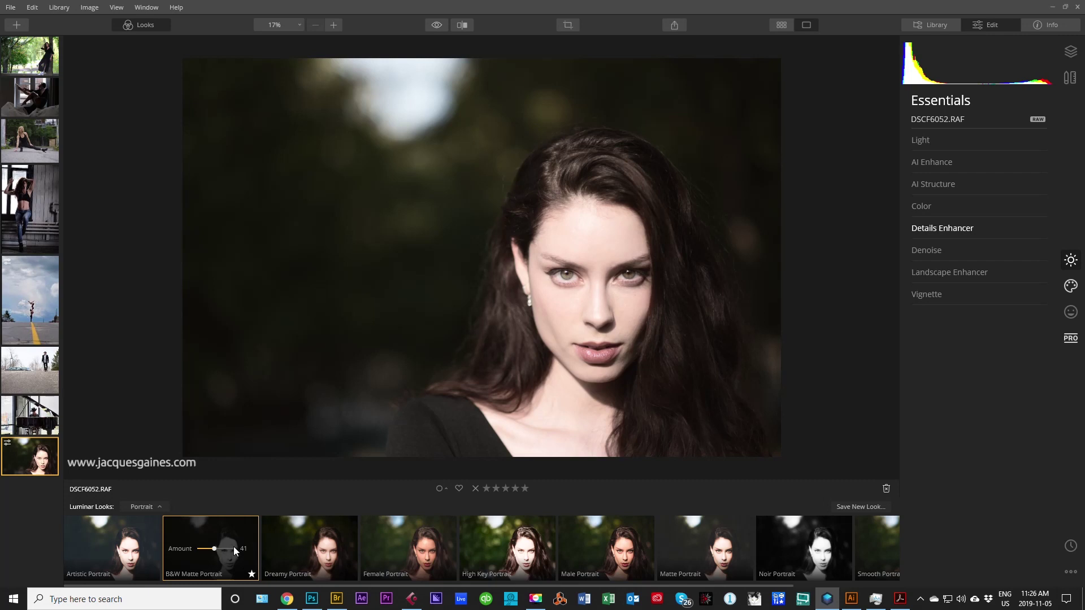
Step: Expand Details Enhancer in Essentials and set Small Details to -12
{"action": "left_click", "coordinate": [964, 230]}
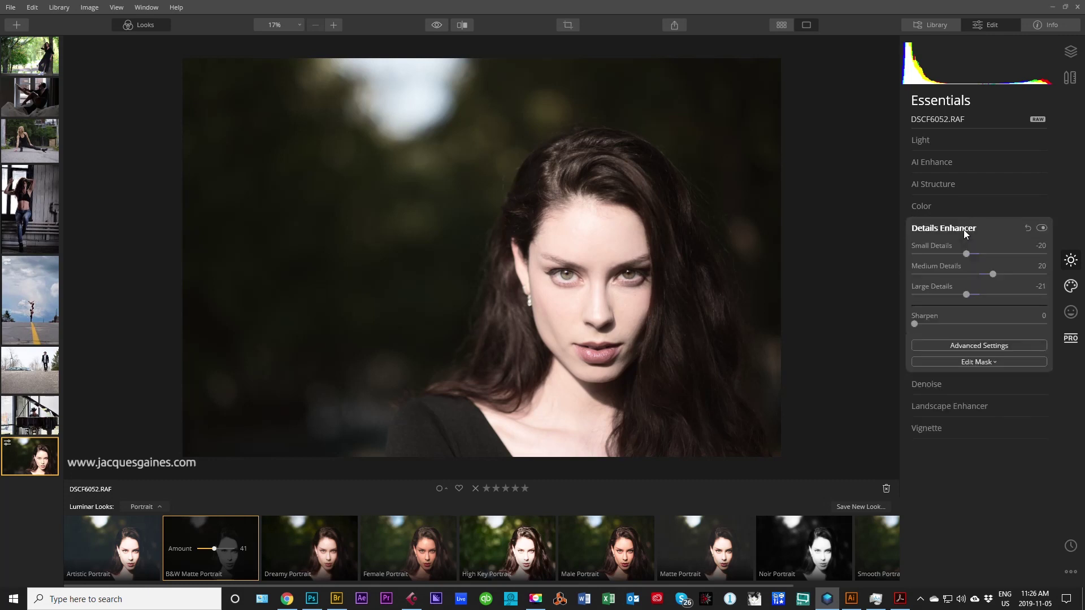
{"action": "left_click", "coordinate": [964, 229]}
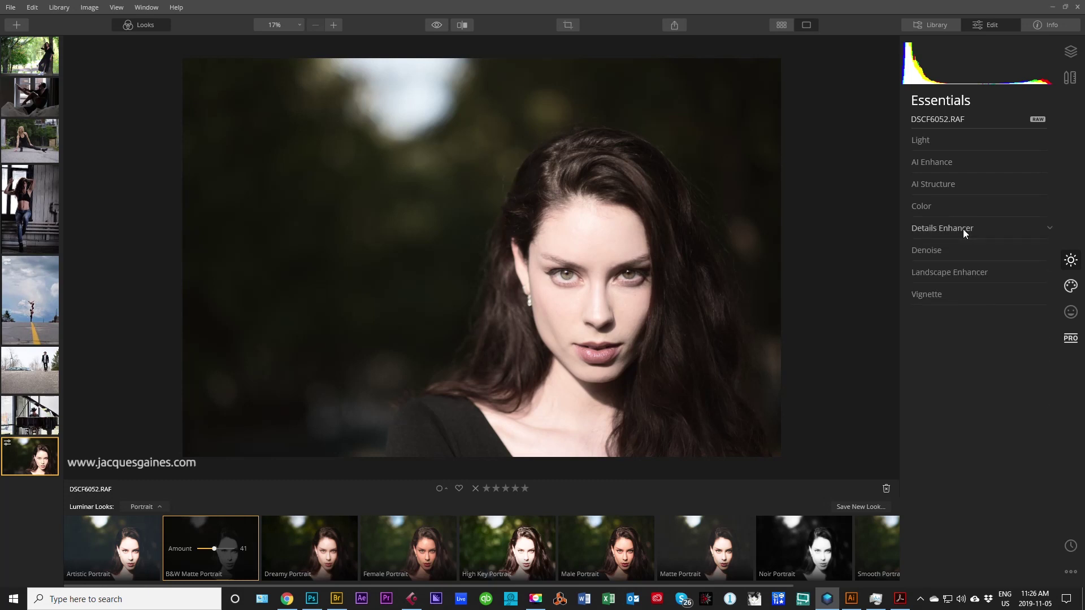
{"action": "left_click", "coordinate": [957, 229]}
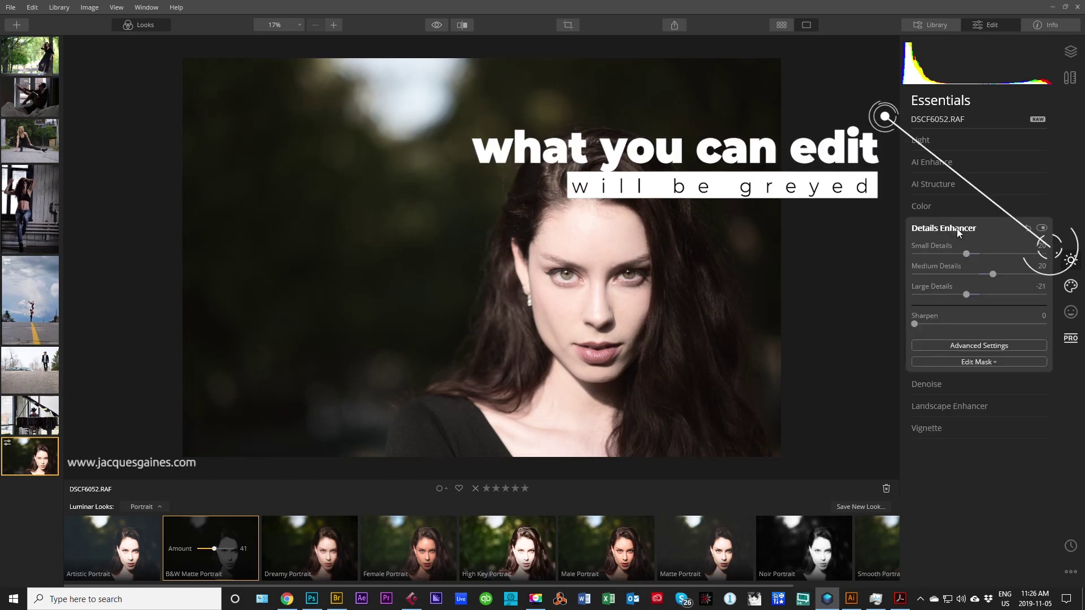
{"action": "left_click_drag", "start_coordinate": [983, 254], "coordinate": [970, 259]}
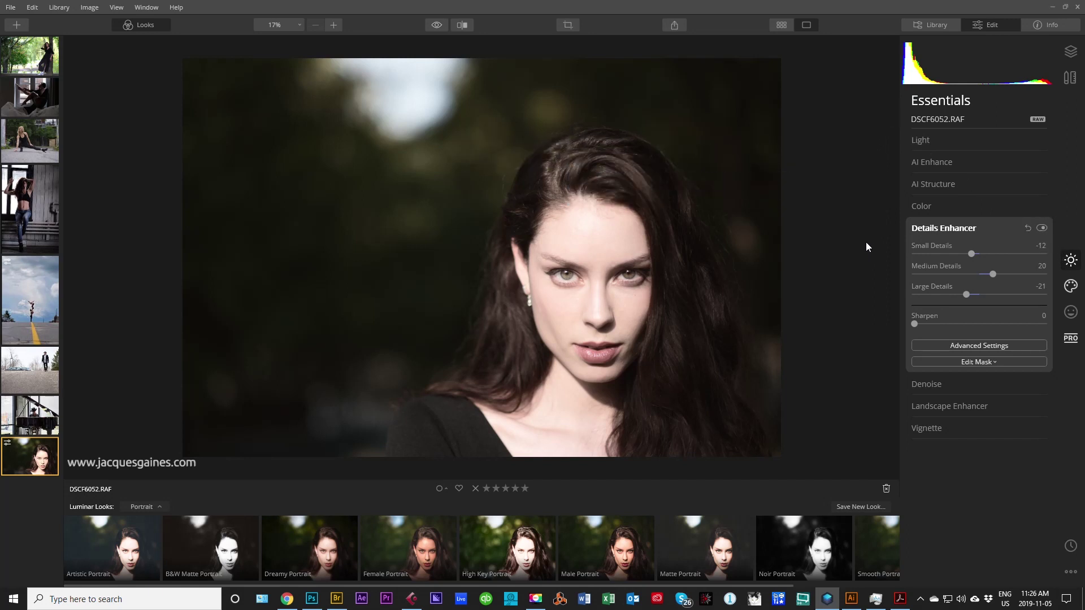
Step: Replace the B&W look with Female Portrait at amount 80, collapsing Details Enhancer
{"action": "left_click", "coordinate": [396, 549]}
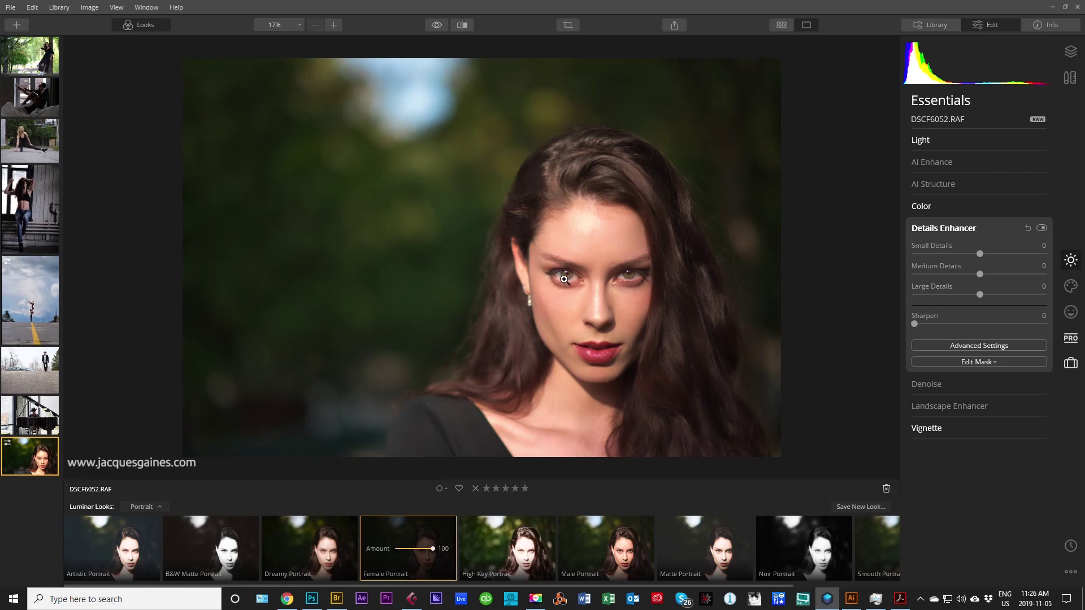
{"action": "left_click", "coordinate": [977, 226]}
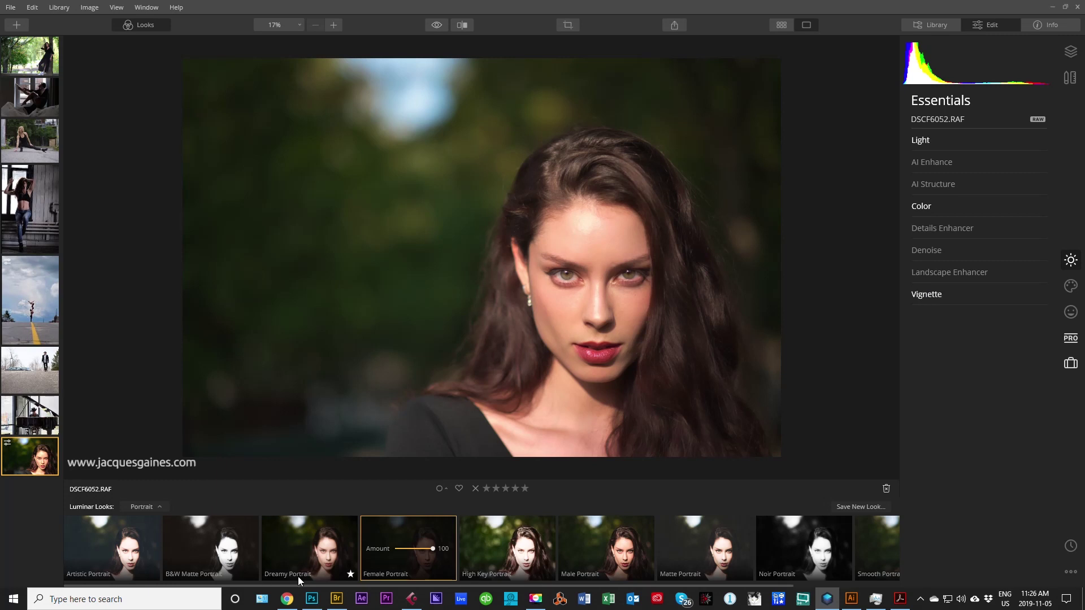
{"action": "left_click_drag", "start_coordinate": [434, 549], "coordinate": [421, 556]}
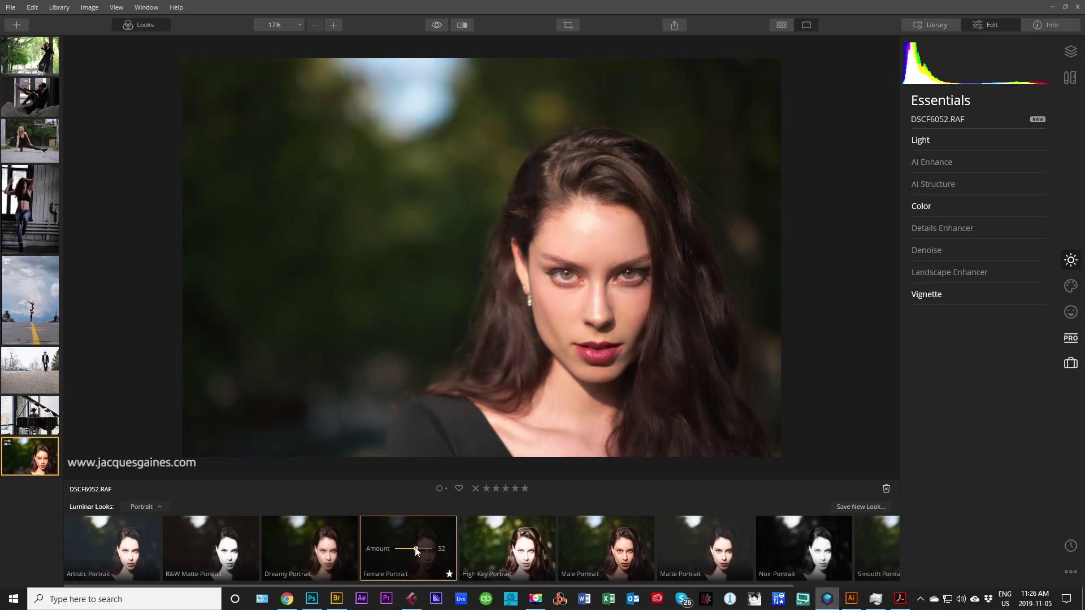
{"action": "left_click_drag", "start_coordinate": [417, 551], "coordinate": [420, 553]}
{"action": "left_click", "coordinate": [952, 293]}
{"action": "left_click", "coordinate": [944, 292]}
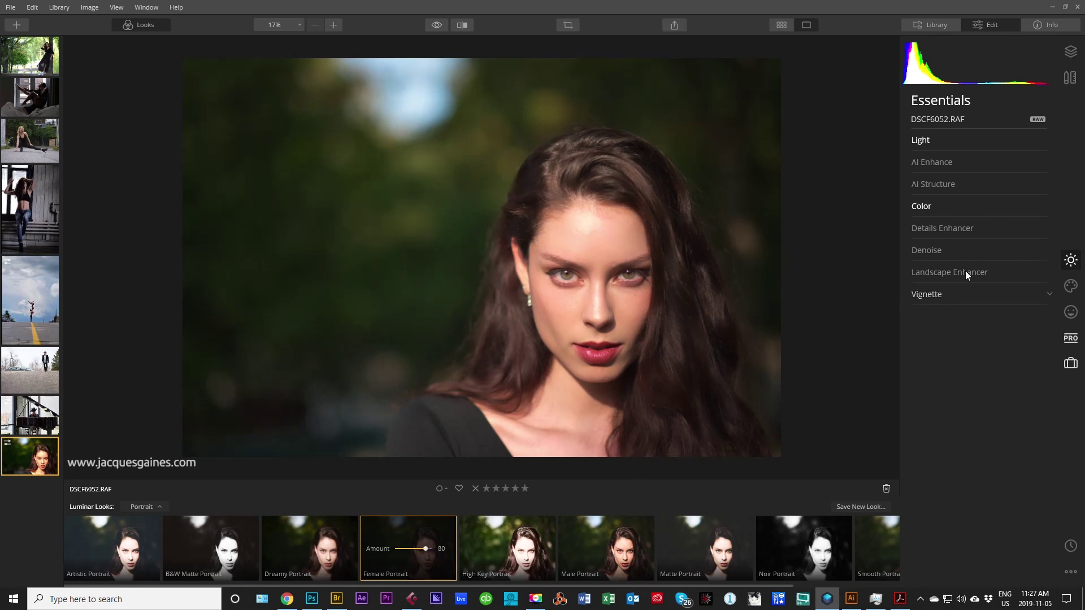
Step: Expand the Color section and set Saturation to -7 and Vibrance to 19
{"action": "left_click", "coordinate": [935, 206]}
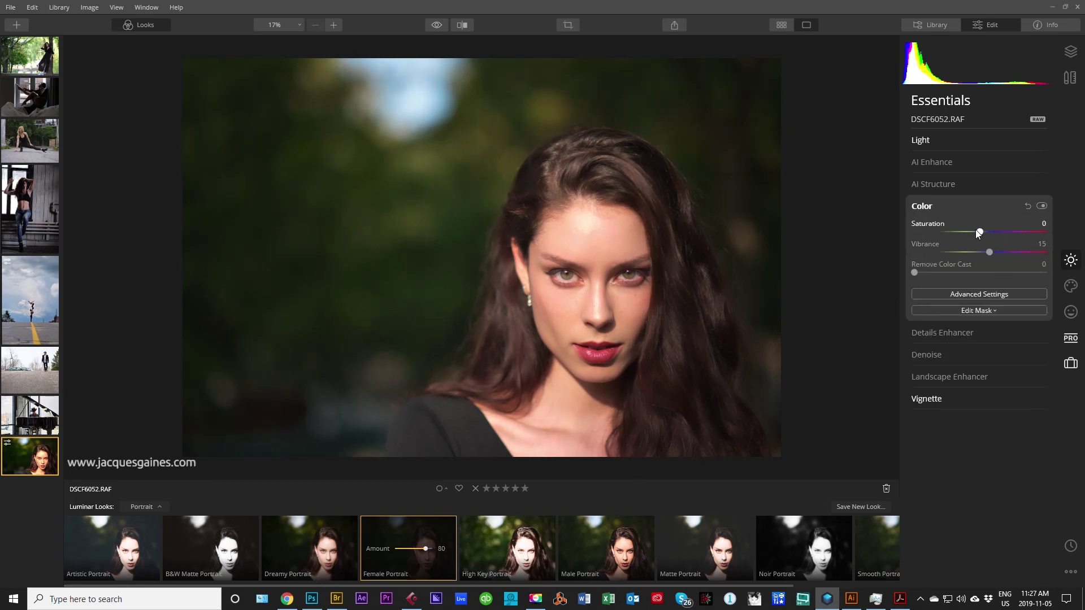
{"action": "left_click_drag", "start_coordinate": [979, 232], "coordinate": [993, 263]}
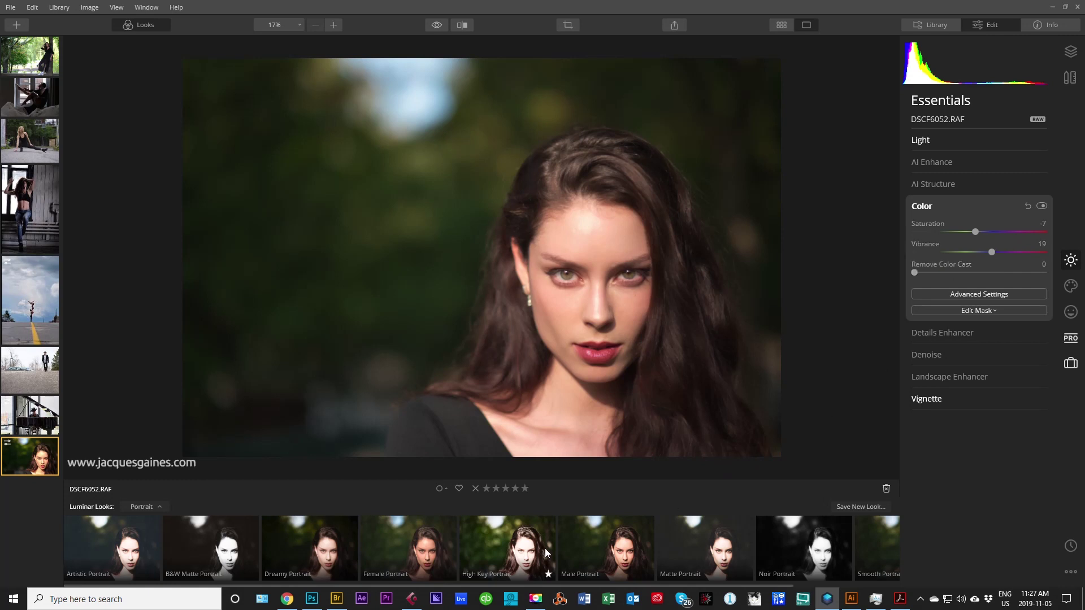
Step: Try High Key Portrait, then apply Matte Portrait at amount 100
{"action": "left_click", "coordinate": [534, 537]}
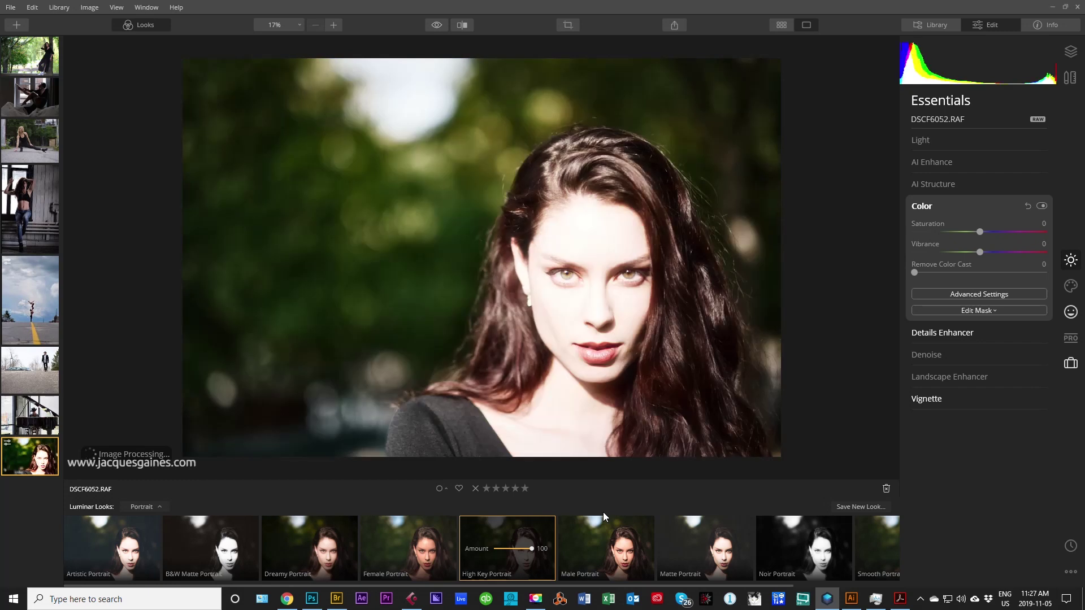
{"action": "left_click", "coordinate": [689, 547]}
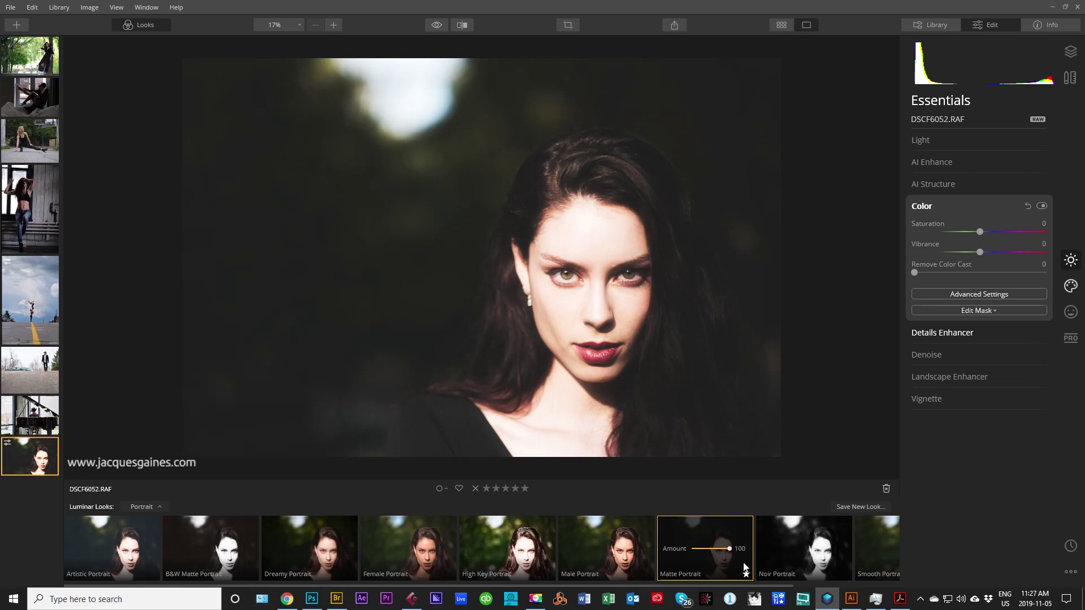
Step: Open DSCF9080.RAF from the filmstrip's second thumbnail
{"action": "left_click", "coordinate": [31, 99]}
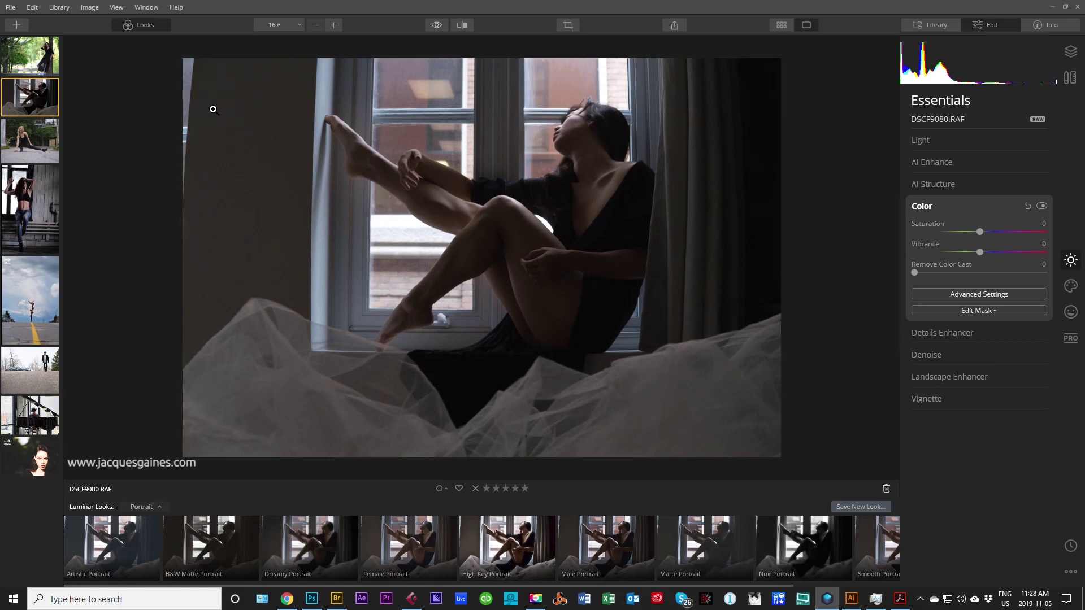
Step: Switch the Looks collection to Dramatic and apply the Dramatic Look at amount 100
{"action": "left_click", "coordinate": [150, 506]}
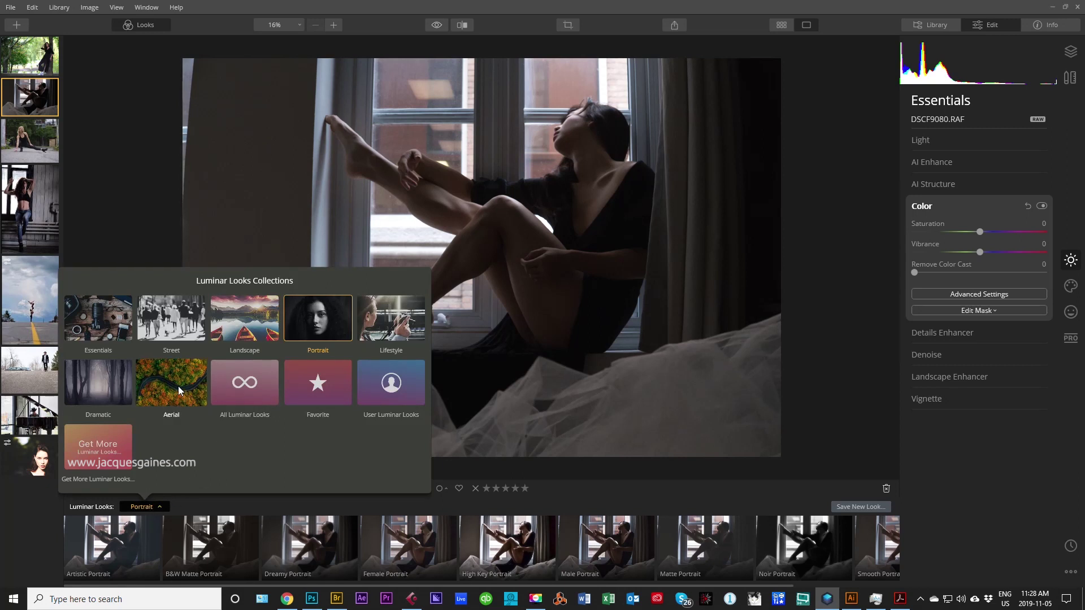
{"action": "left_click", "coordinate": [92, 379]}
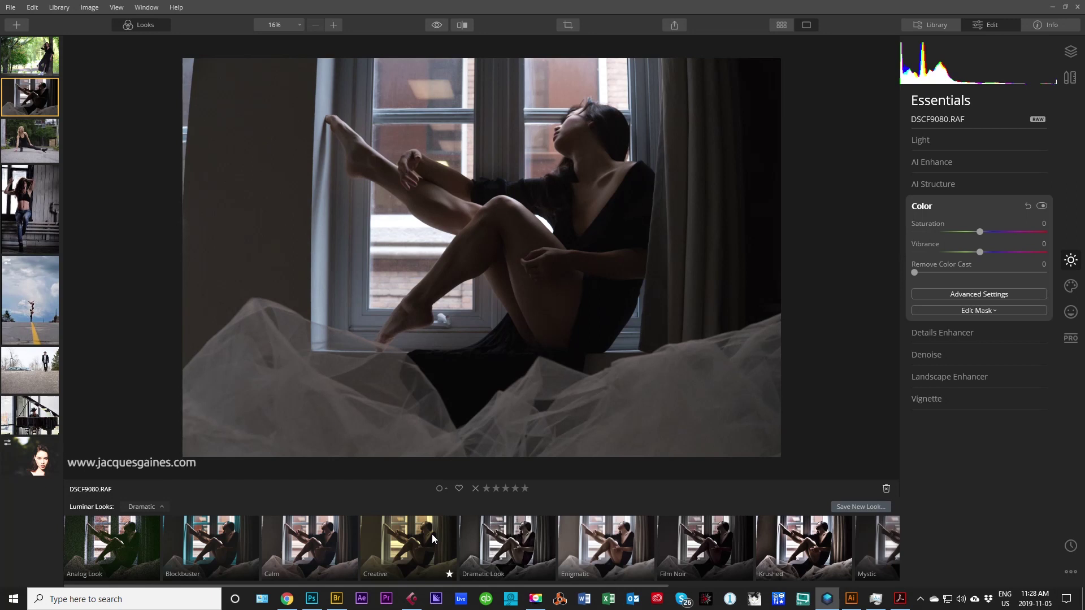
{"action": "left_click", "coordinate": [504, 541]}
{"action": "left_click", "coordinate": [509, 557]}
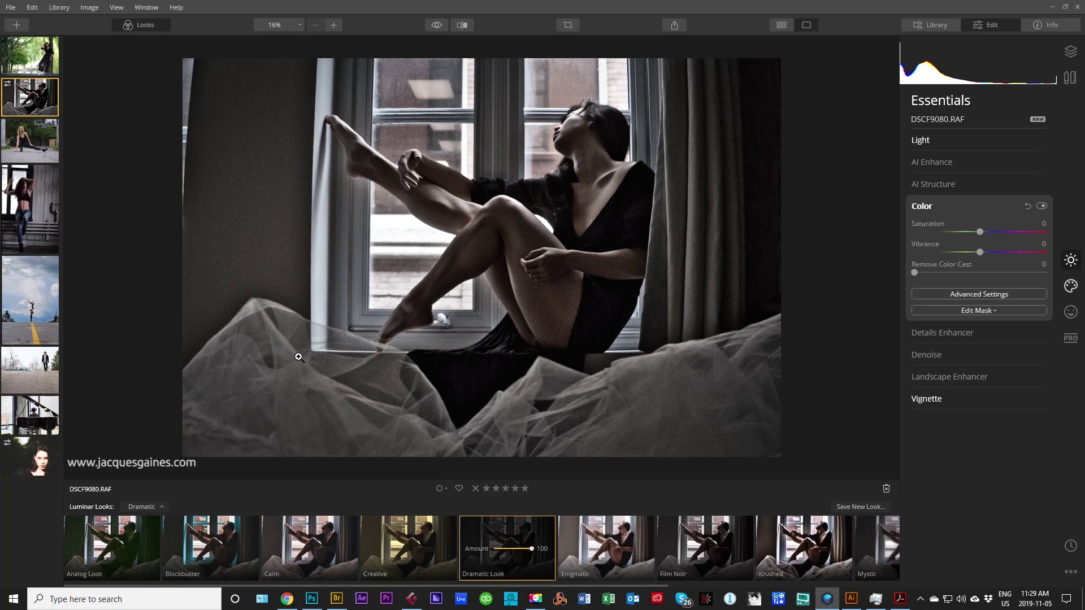
Step: Apply the Film Noir look, adjusting its Amount slider to 100
{"action": "left_click", "coordinate": [705, 547]}
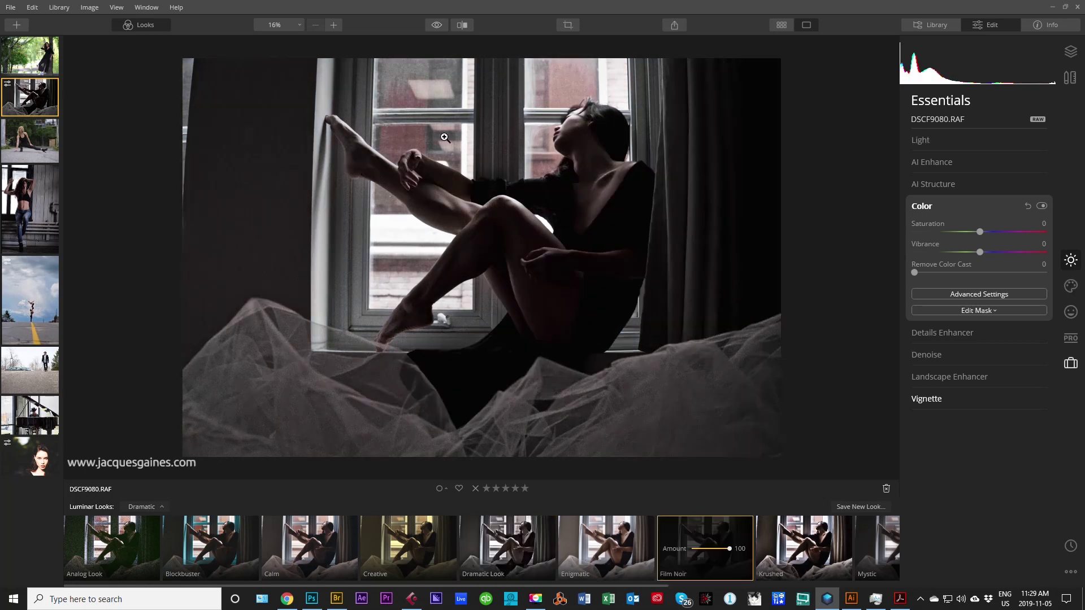
{"action": "left_click_drag", "start_coordinate": [722, 550], "coordinate": [719, 555]}
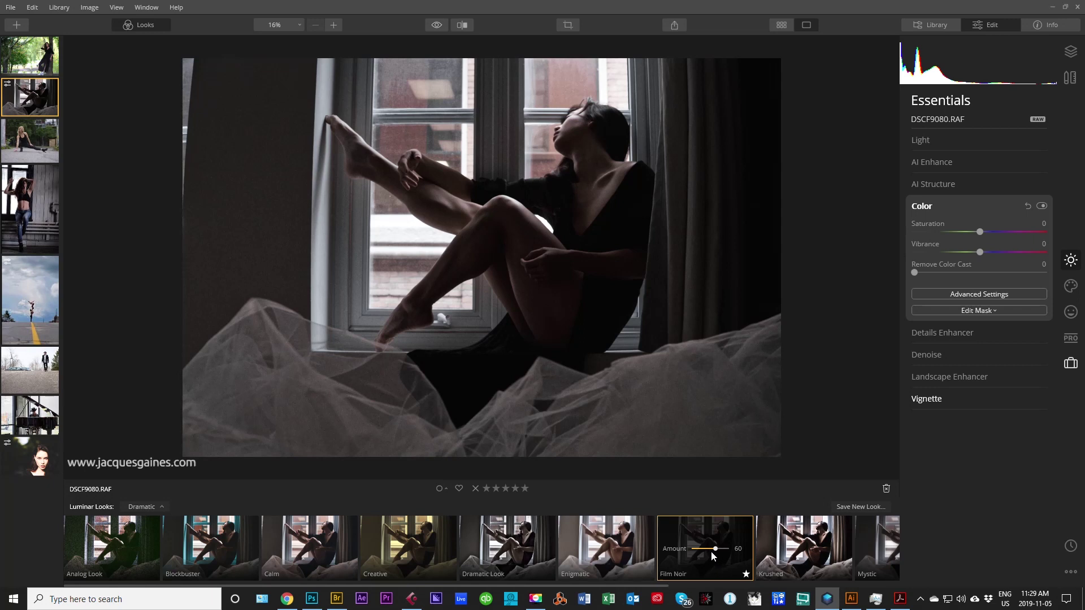
{"action": "left_click_drag", "start_coordinate": [711, 551], "coordinate": [743, 547]}
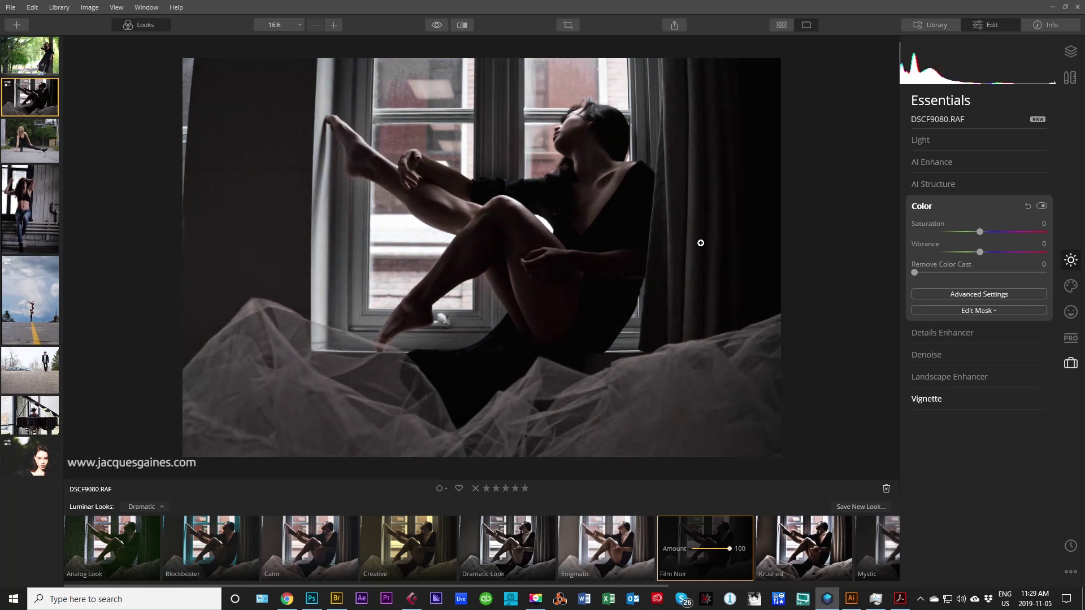
Step: Collapse Color, expand Vignette and set the vignette Amount to -75
{"action": "left_click", "coordinate": [929, 211]}
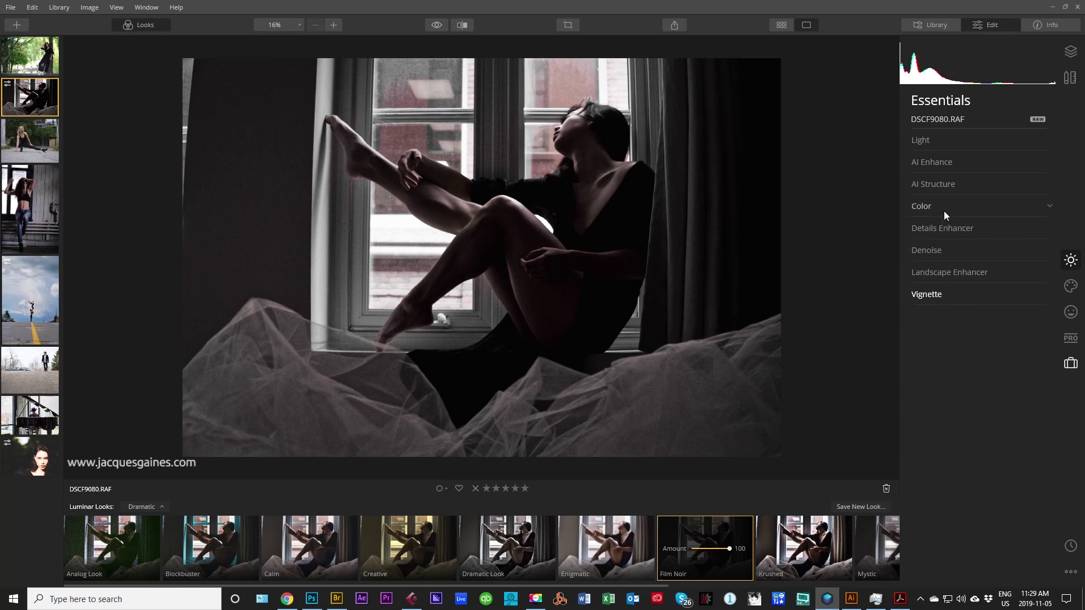
{"action": "left_click", "coordinate": [946, 287]}
{"action": "mouse_move", "coordinate": [952, 337]}
{"action": "left_mouse_down"}
{"action": "mouse_move", "coordinate": [1005, 327]}
{"action": "mouse_move", "coordinate": [1025, 337]}
{"action": "mouse_move", "coordinate": [926, 348]}
{"action": "mouse_move", "coordinate": [1006, 354]}
{"action": "mouse_move", "coordinate": [958, 358]}
{"action": "mouse_move", "coordinate": [971, 352]}
{"action": "mouse_move", "coordinate": [933, 335]}
{"action": "left_mouse_up"}
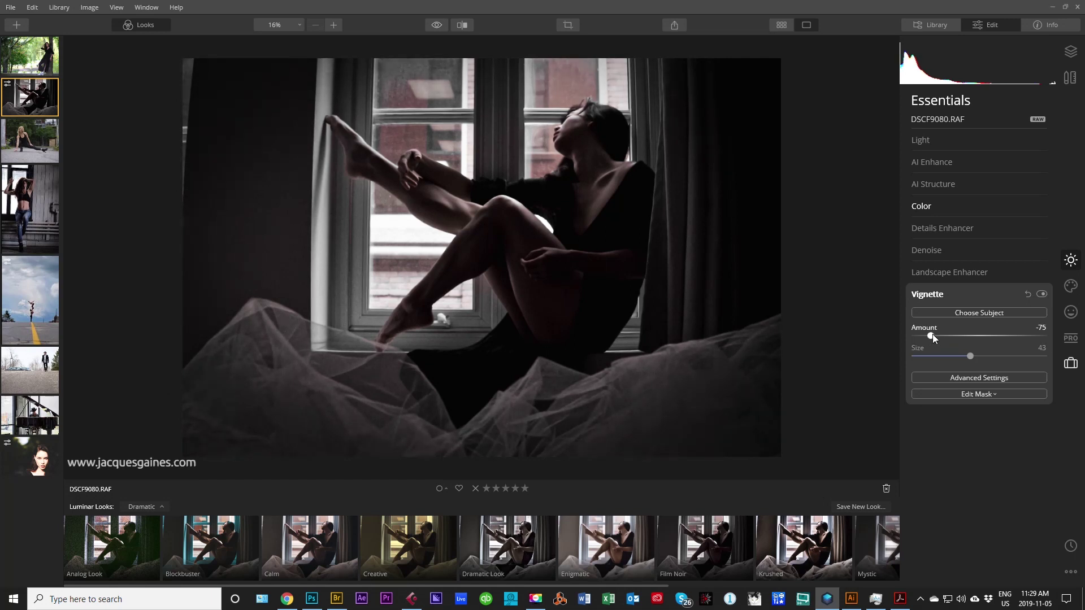
Step: Collapse Vignette and scroll the Looks strip to show Creative through Vintage Look
{"action": "left_click", "coordinate": [966, 295]}
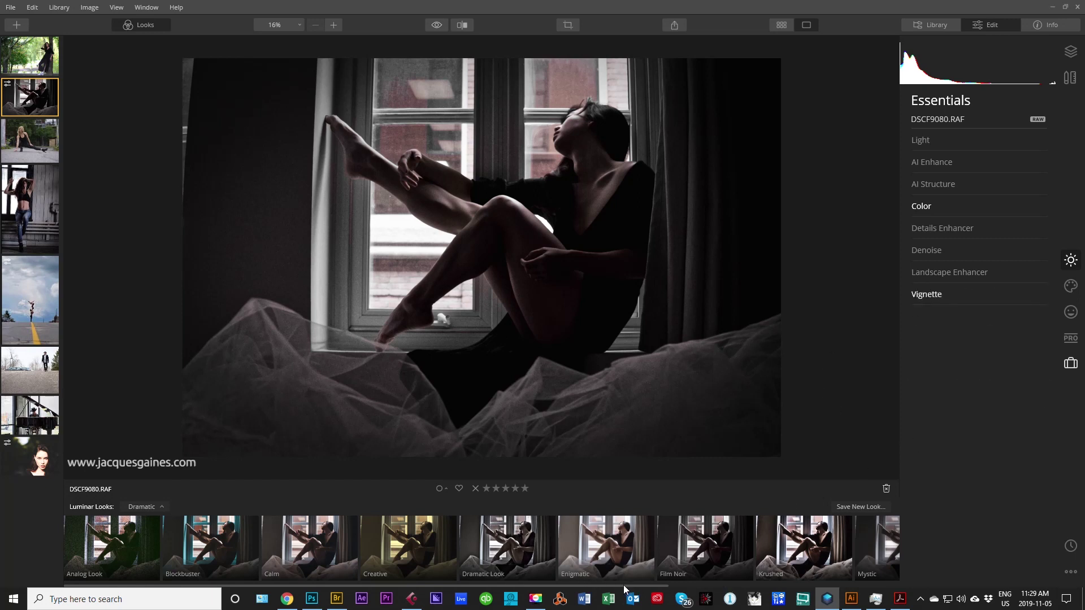
{"action": "left_click_drag", "start_coordinate": [623, 585], "coordinate": [803, 586]}
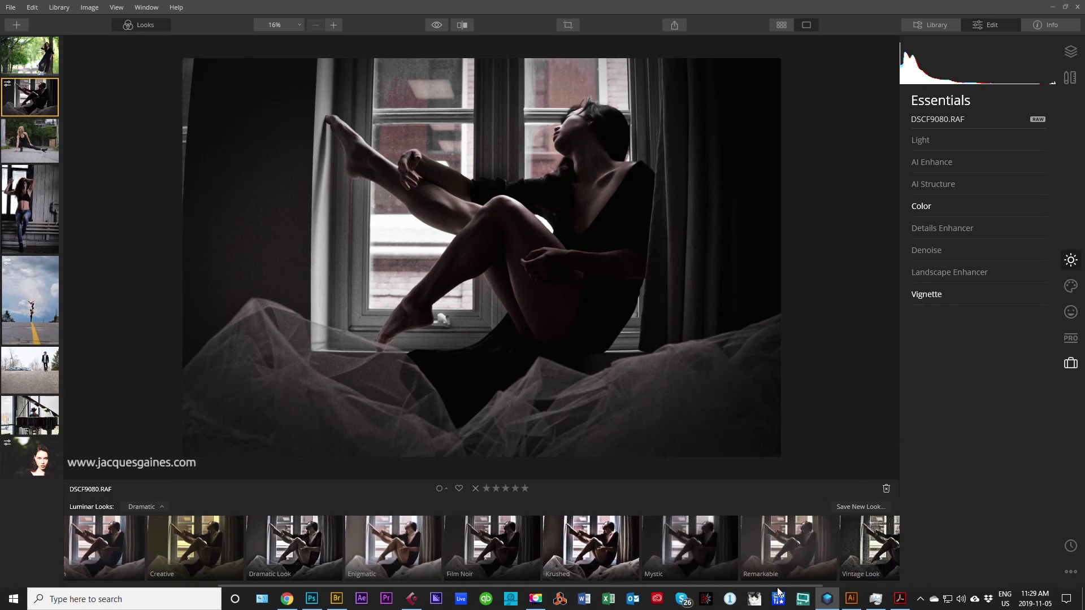
Step: Try Remarkable at amounts 69 and 89, then apply the Mystic look at 100
{"action": "left_click", "coordinate": [783, 538]}
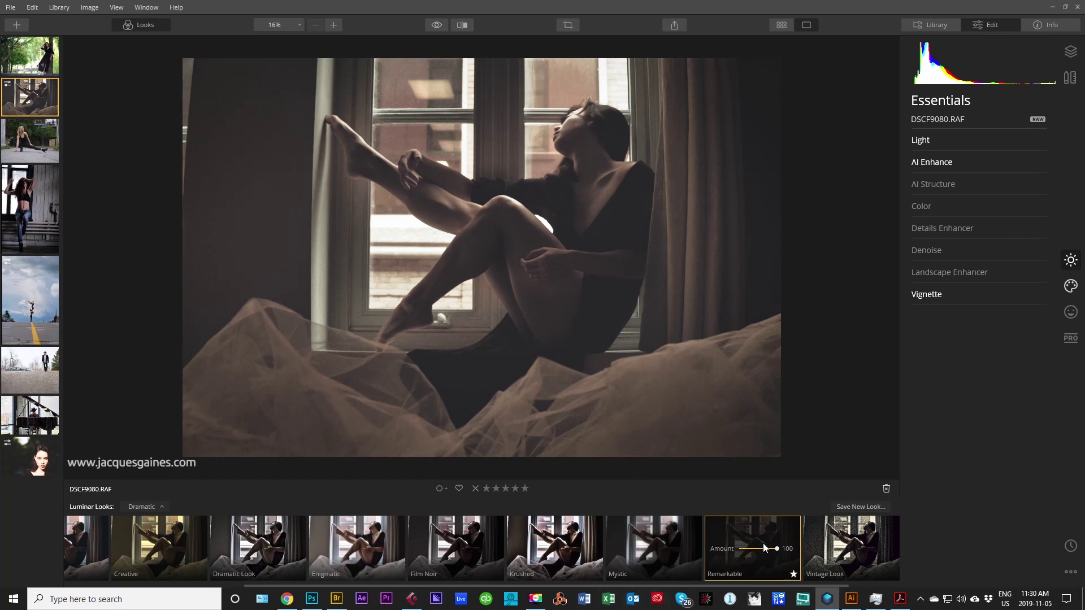
{"action": "scroll", "coordinate": [764, 548], "scroll_direction": "down", "scroll_amount": 1}
{"action": "mouse_move", "coordinate": [774, 551]}
{"action": "left_mouse_down"}
{"action": "mouse_move", "coordinate": [755, 555]}
{"action": "mouse_move", "coordinate": [768, 552]}
{"action": "left_mouse_up"}
{"action": "scroll", "coordinate": [768, 552], "scroll_direction": "up", "scroll_amount": 11}
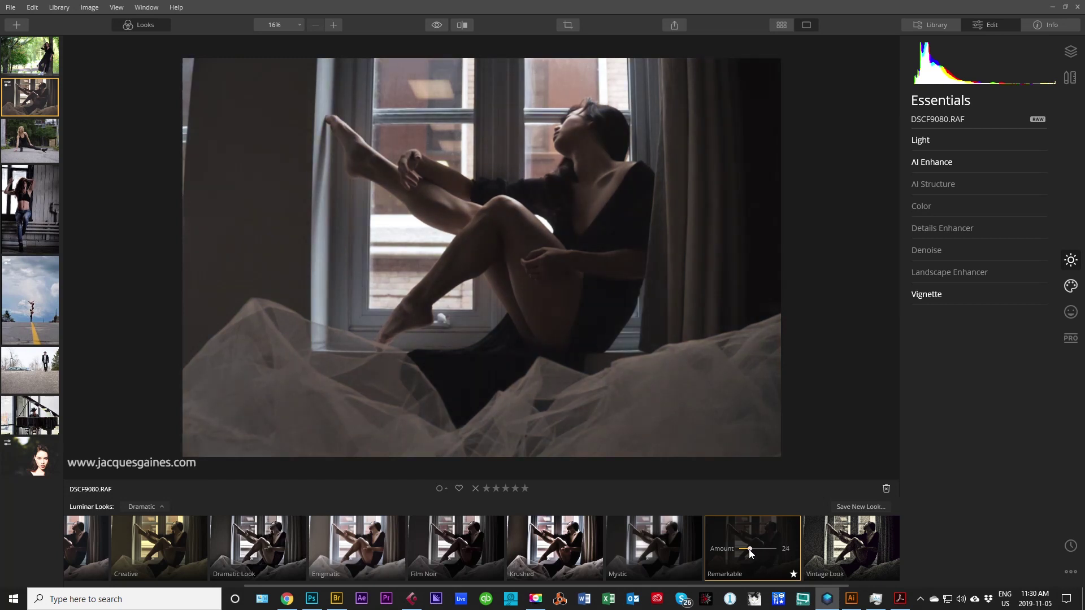
{"action": "left_click_drag", "start_coordinate": [749, 550], "coordinate": [766, 552]}
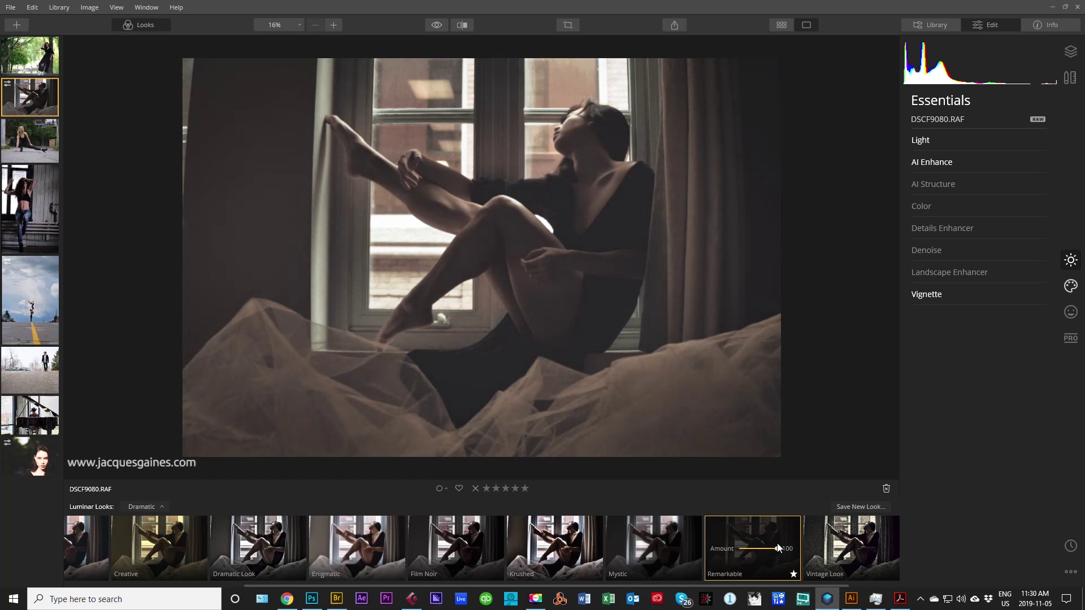
{"action": "left_click", "coordinate": [652, 545]}
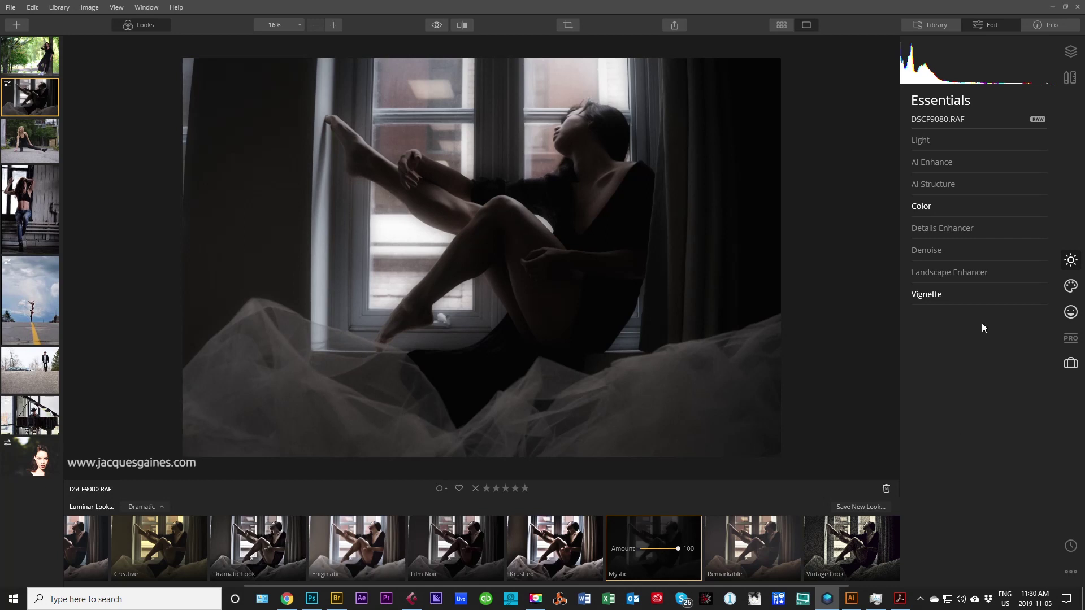
Step: In the Color settings, set Saturation to -61 and Vibrance to 53 to mute the window-seat photo
{"action": "left_click", "coordinate": [932, 207]}
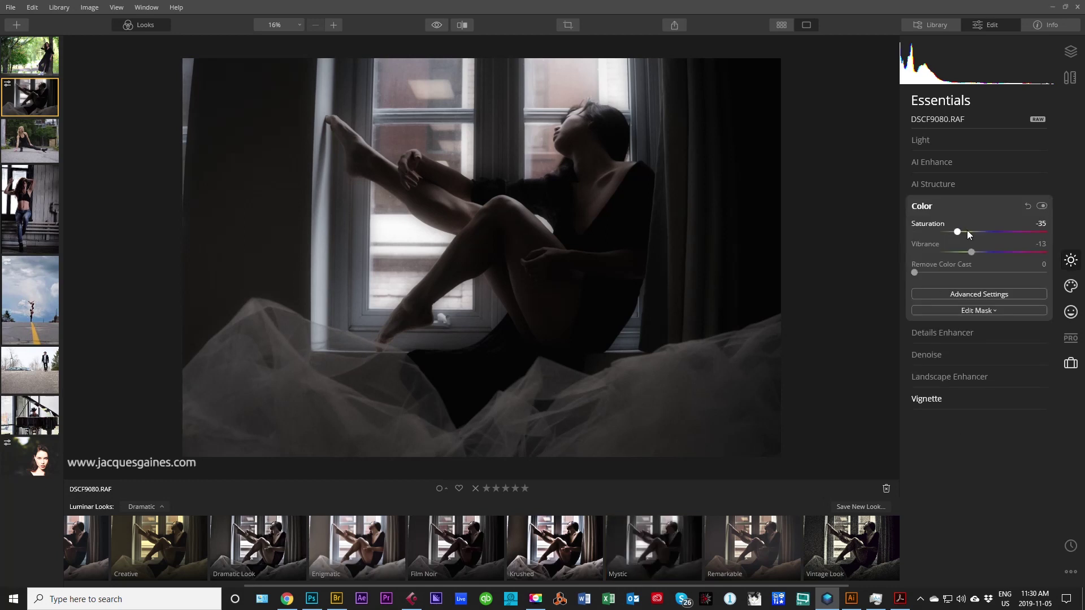
{"action": "left_click_drag", "start_coordinate": [967, 232], "coordinate": [935, 232]}
{"action": "mouse_move", "coordinate": [1023, 251]}
{"action": "left_mouse_down"}
{"action": "mouse_move", "coordinate": [995, 249]}
{"action": "mouse_move", "coordinate": [1016, 249]}
{"action": "left_mouse_up"}
{"action": "mouse_move", "coordinate": [935, 231]}
{"action": "left_mouse_down"}
{"action": "mouse_move", "coordinate": [977, 232]}
{"action": "mouse_move", "coordinate": [946, 237]}
{"action": "left_mouse_up"}
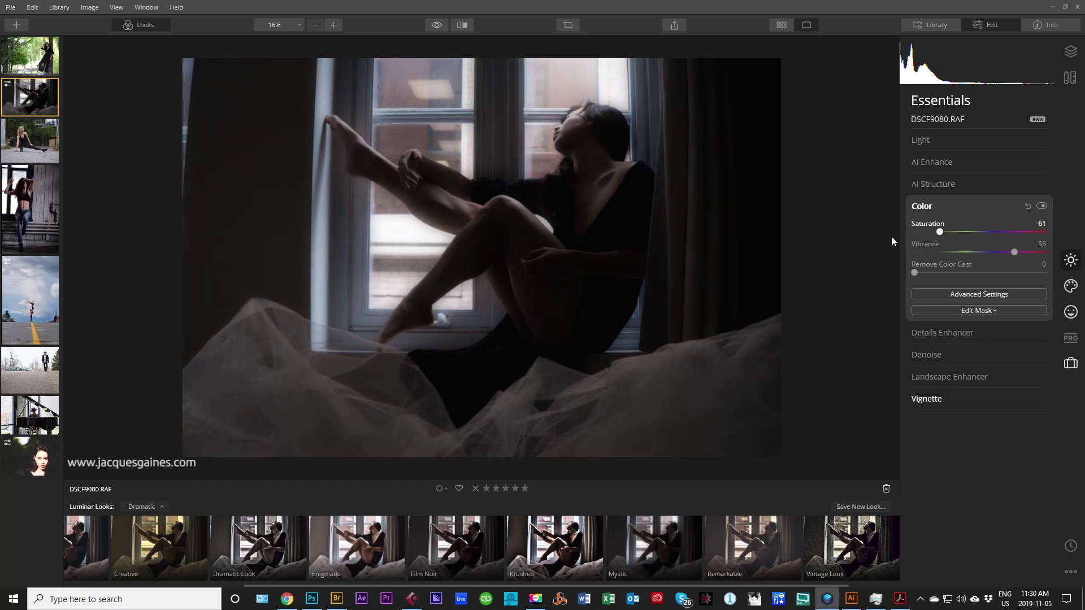